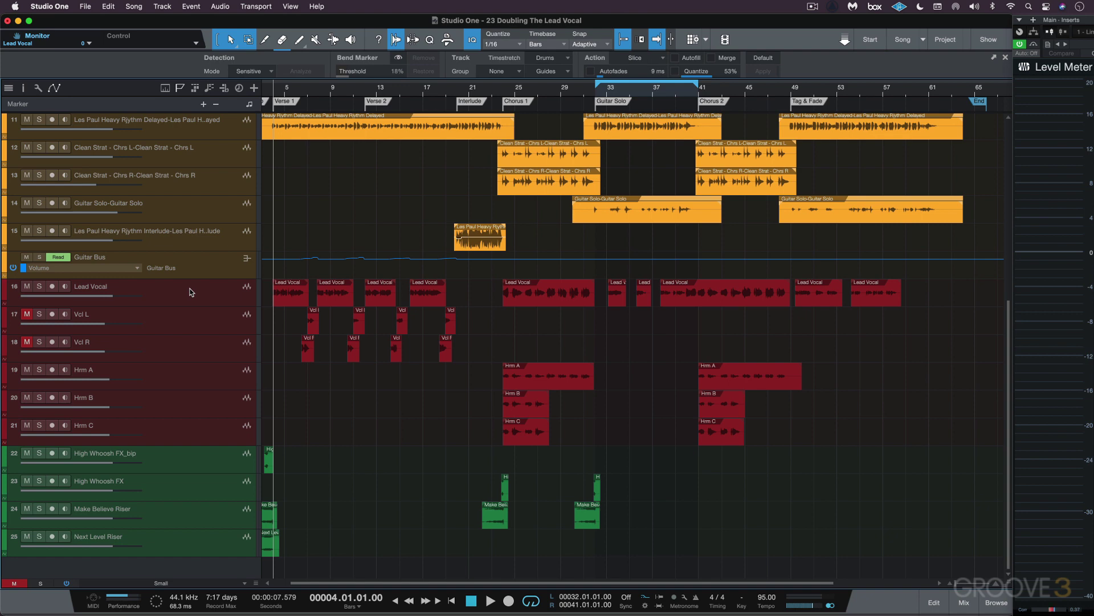
Solo the Lead Vocal track and play it briefly on its own
left_click(39, 287)
key("space")
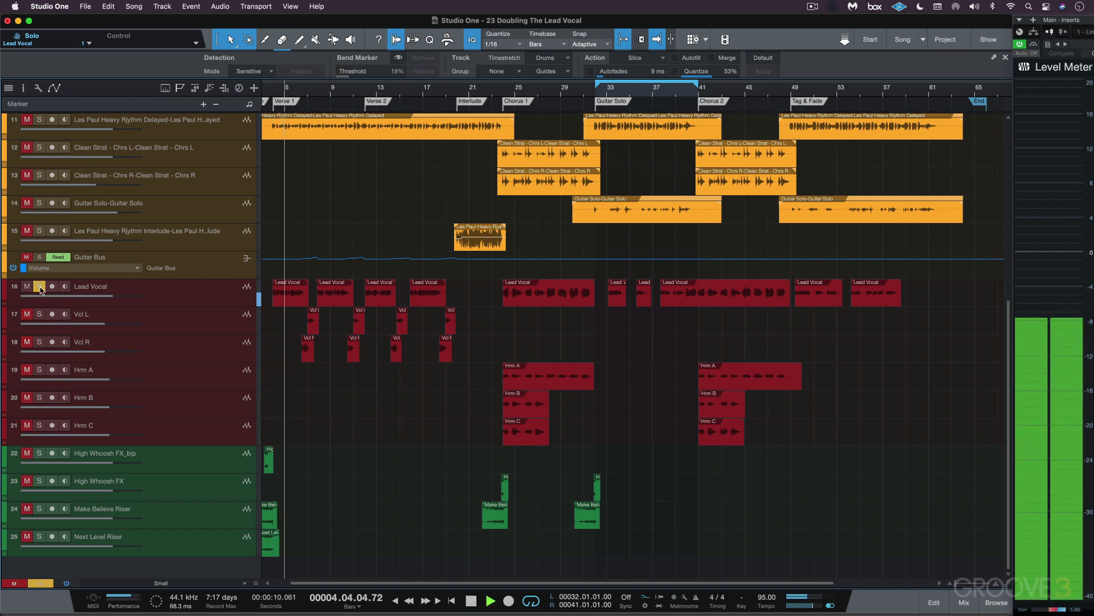
key("space")
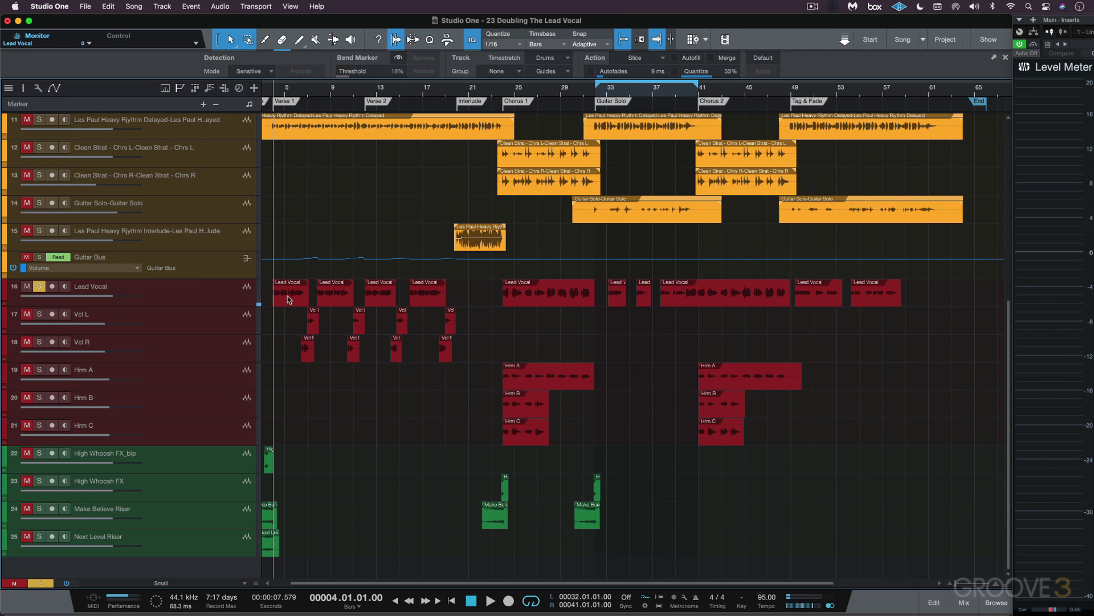
Duplicate the Lead Vocal track complete with clips, audition it, and select all Lead Vocal 2 clips
right_click(190, 293)
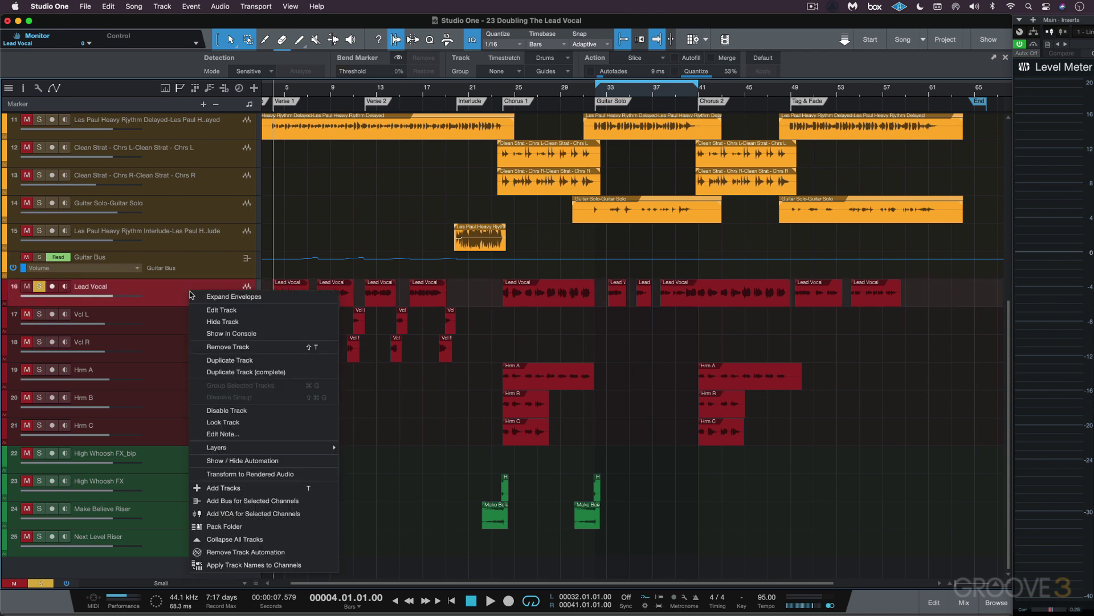
left_click(280, 372)
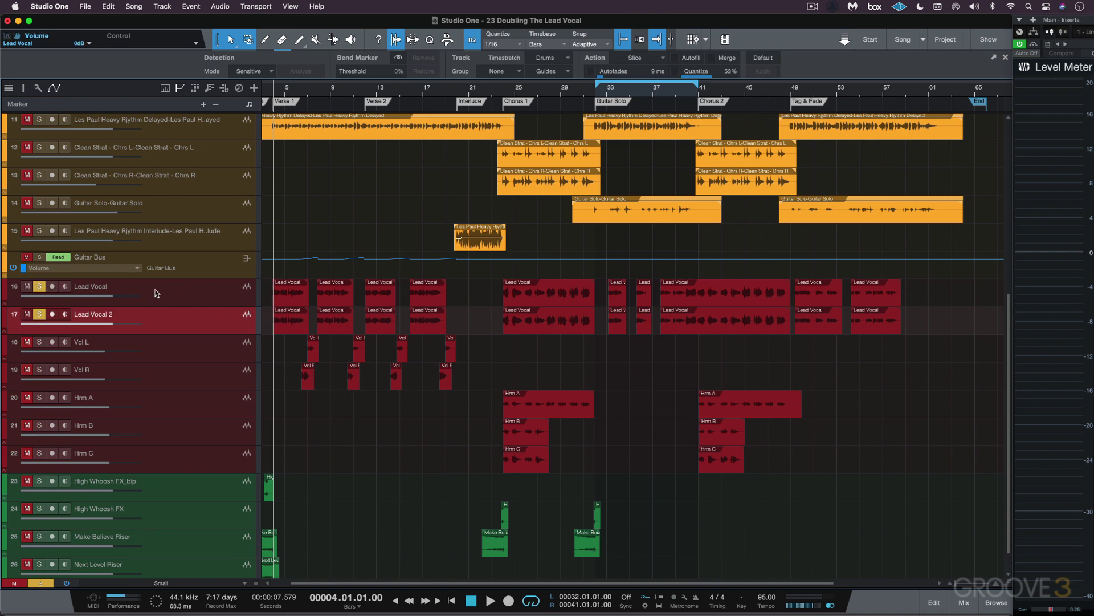
key("space")
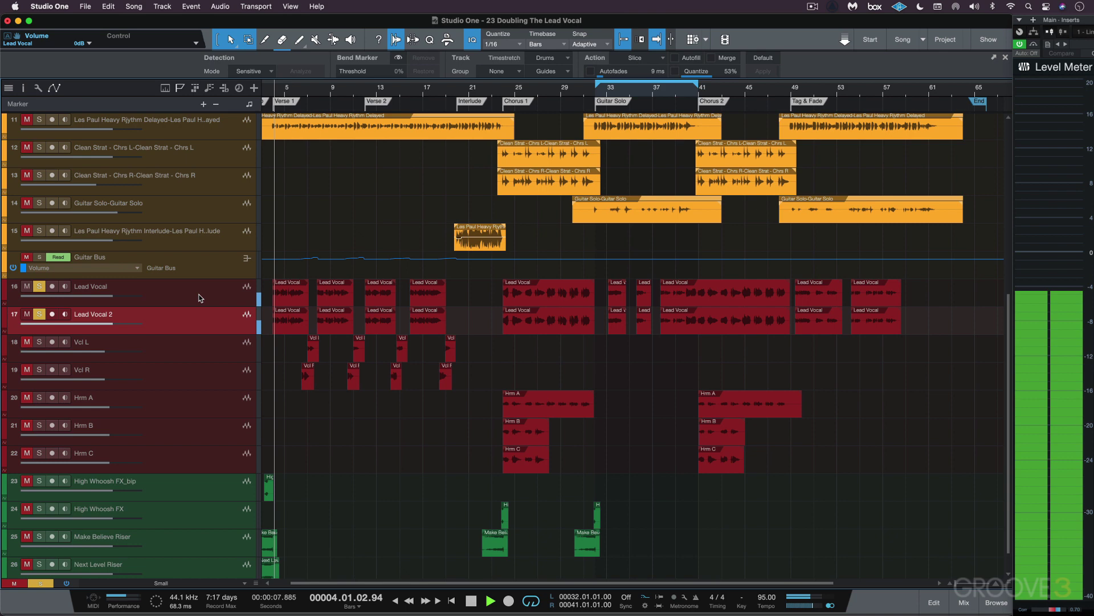
key("space")
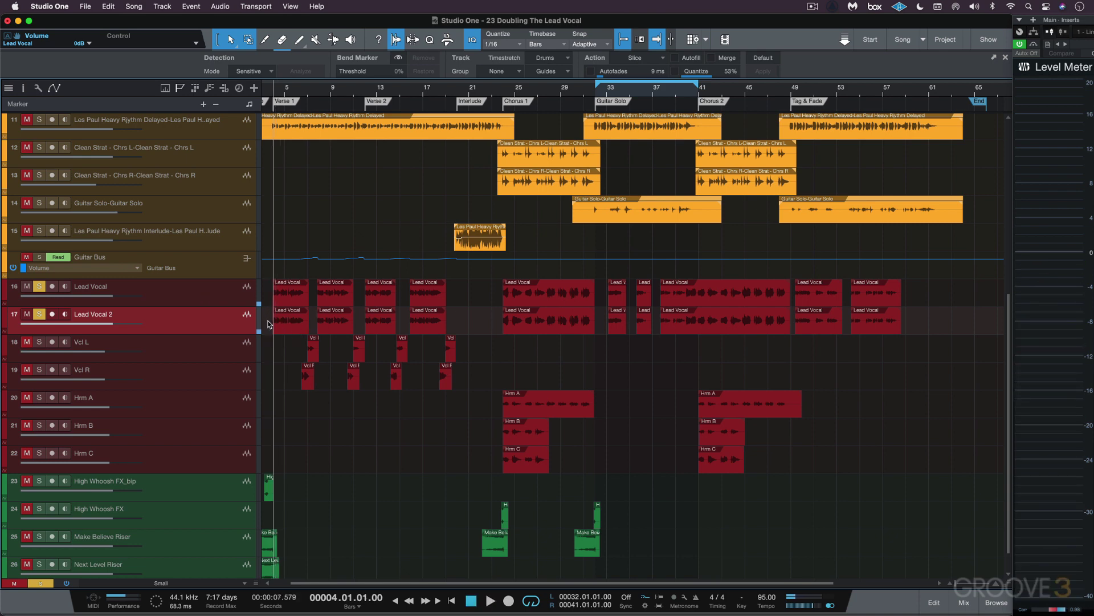
left_click_drag(268, 316, 899, 325)
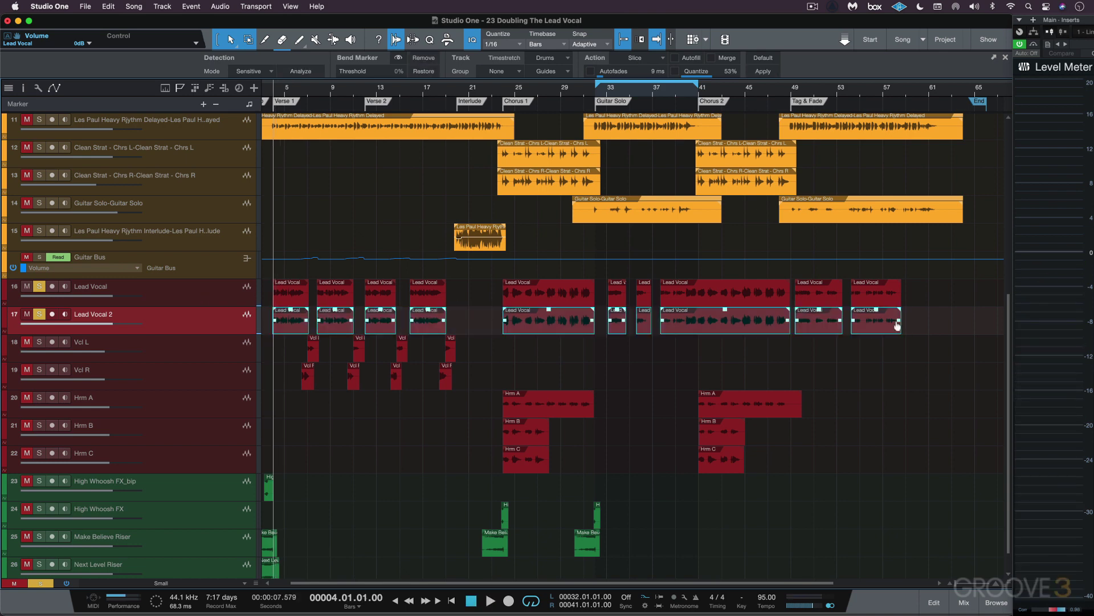
Open the selected Lead Vocal 2 clips in Melodyne from the Audio menu
left_click(220, 5)
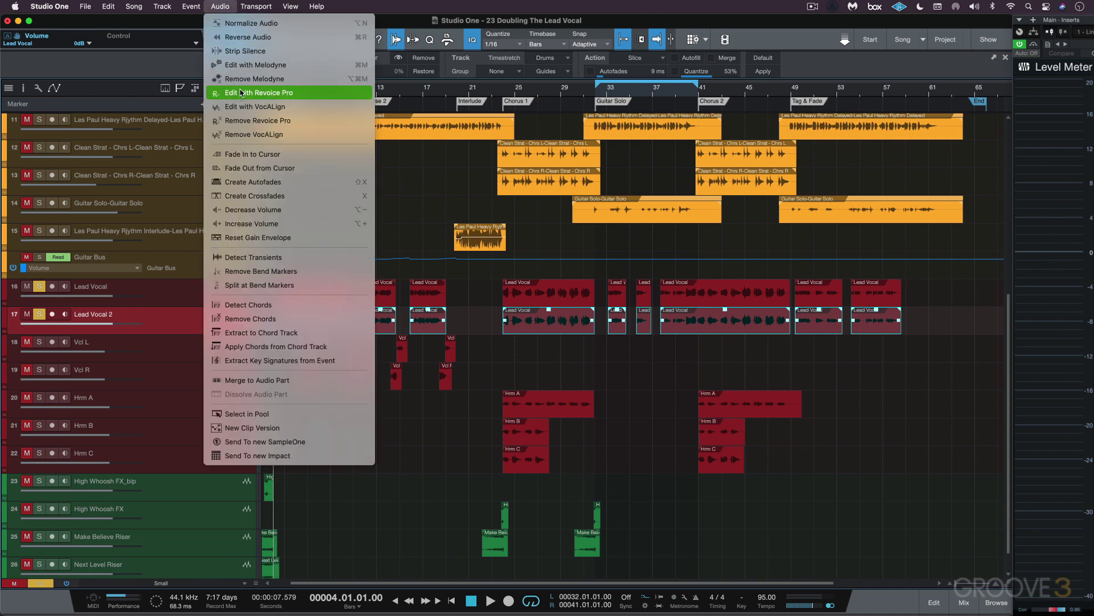
left_click(240, 65)
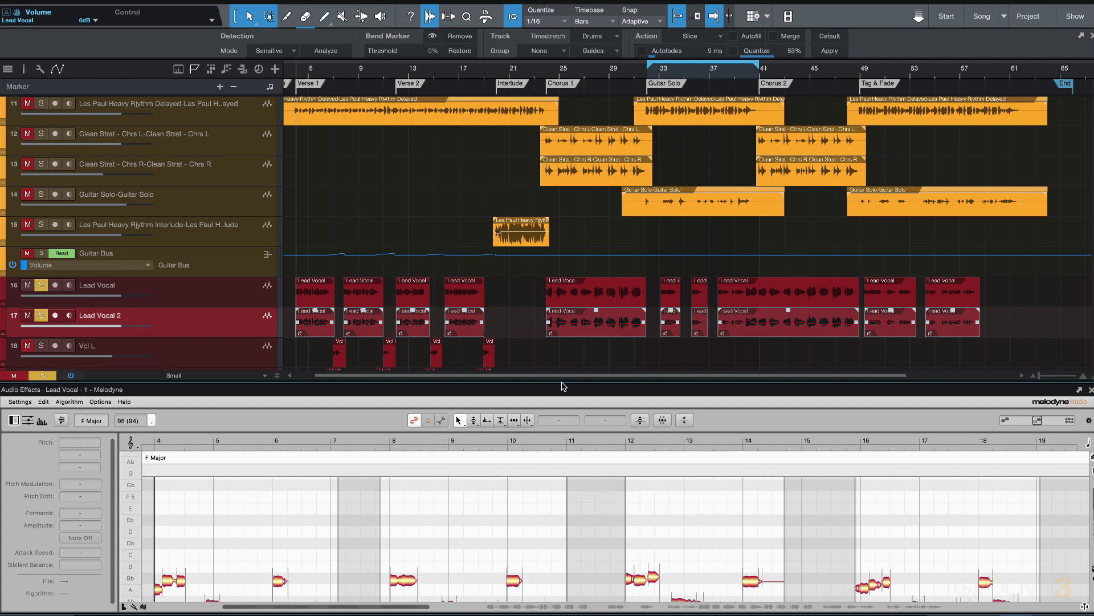
Enlarge the Melodyne editor, scroll to Lead Vocal 2, audition it, and select all its notes
left_click_drag(565, 386, 567, 240)
scroll(567, 197, "down", 3)
scroll(567, 197, "down", 2)
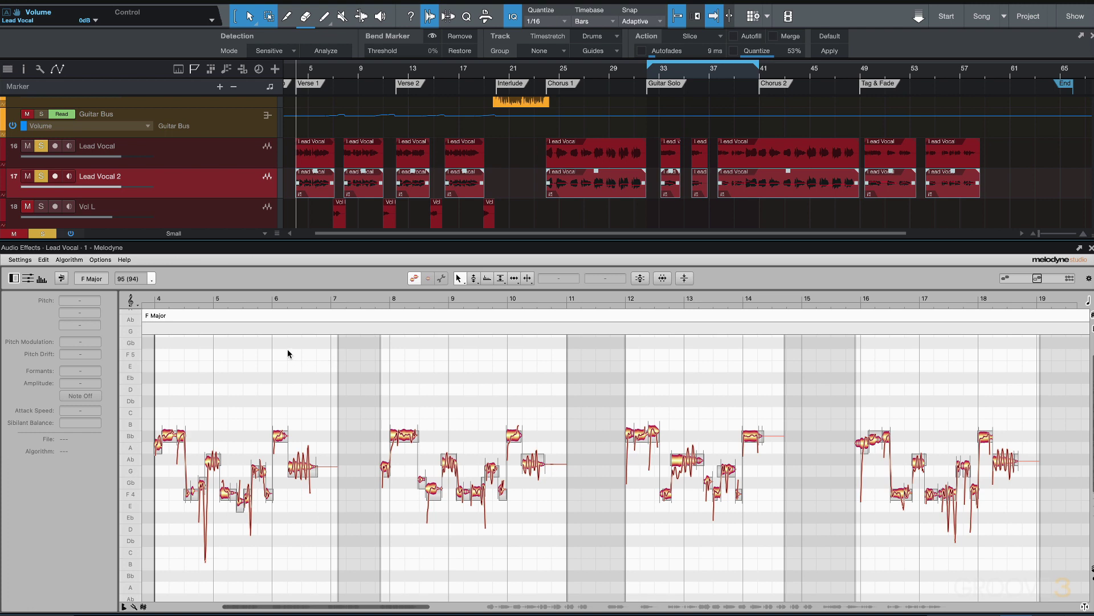
key("space")
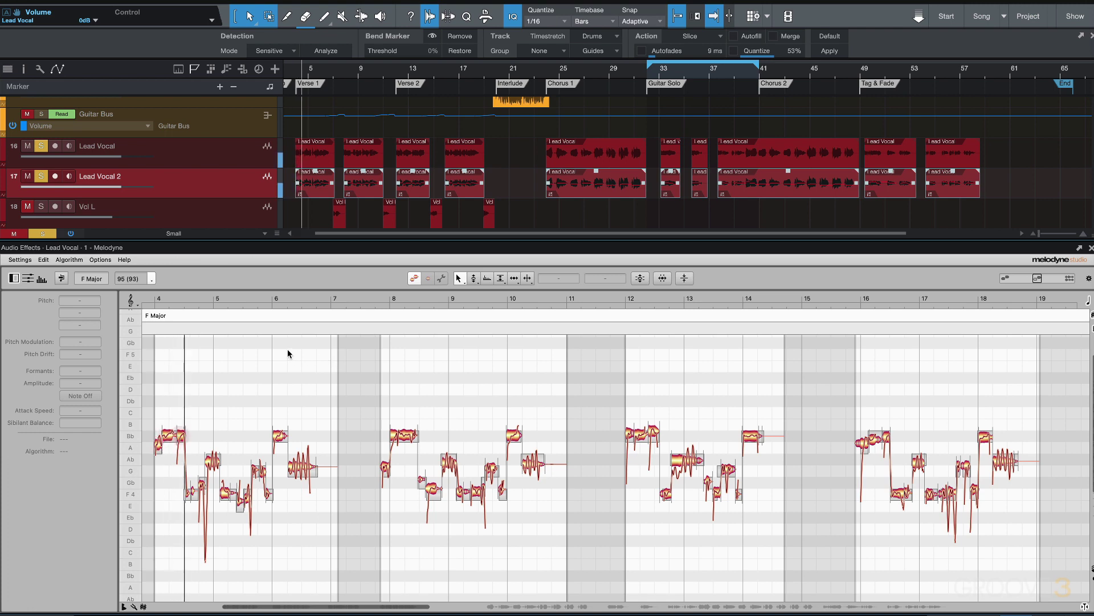
key("space")
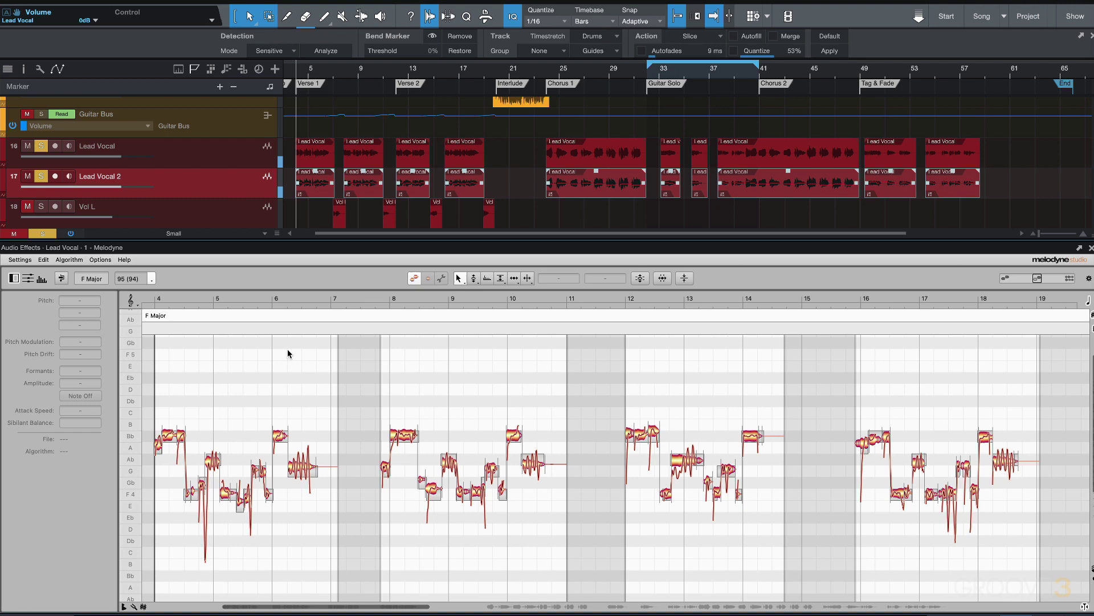
key("ctrl+a")
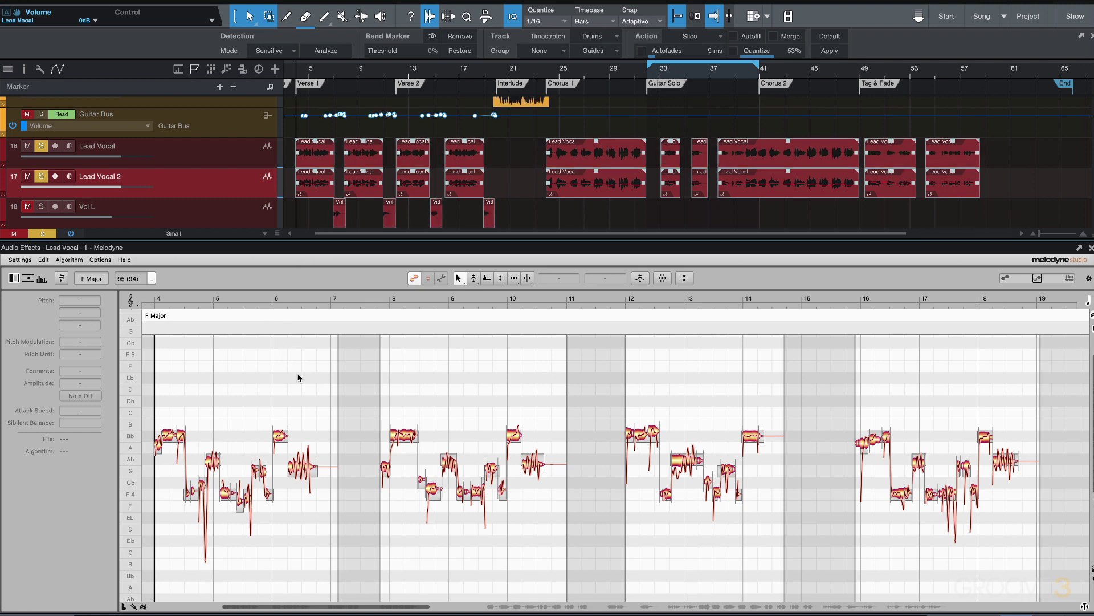
key("ctrl+a")
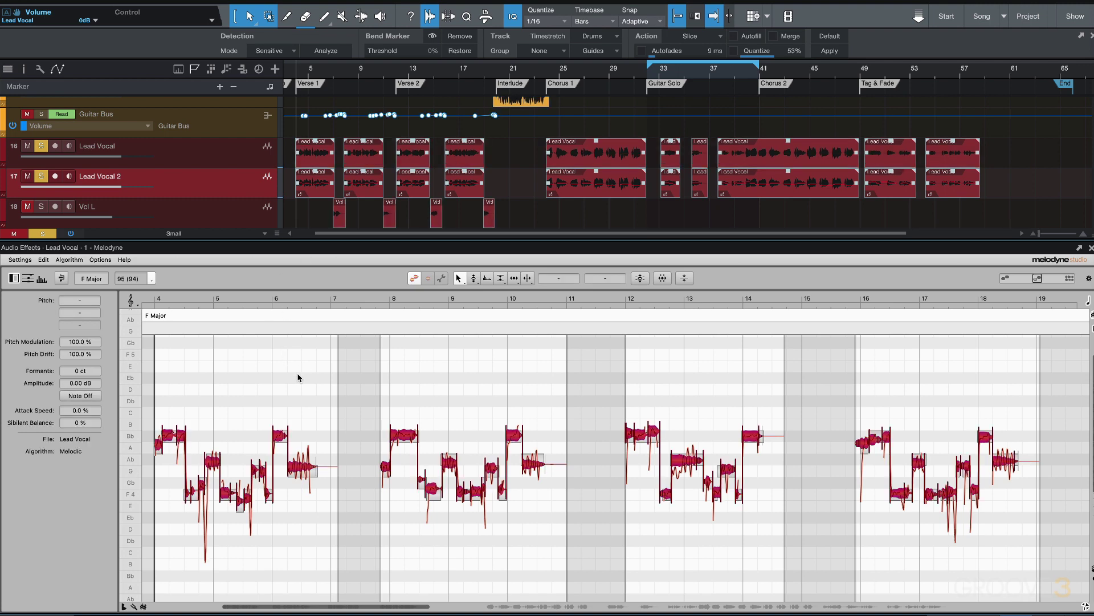
Apply Correct Pitch with Pitch Center 100% and Pitch Drift 0%, then play the result
left_click(642, 278)
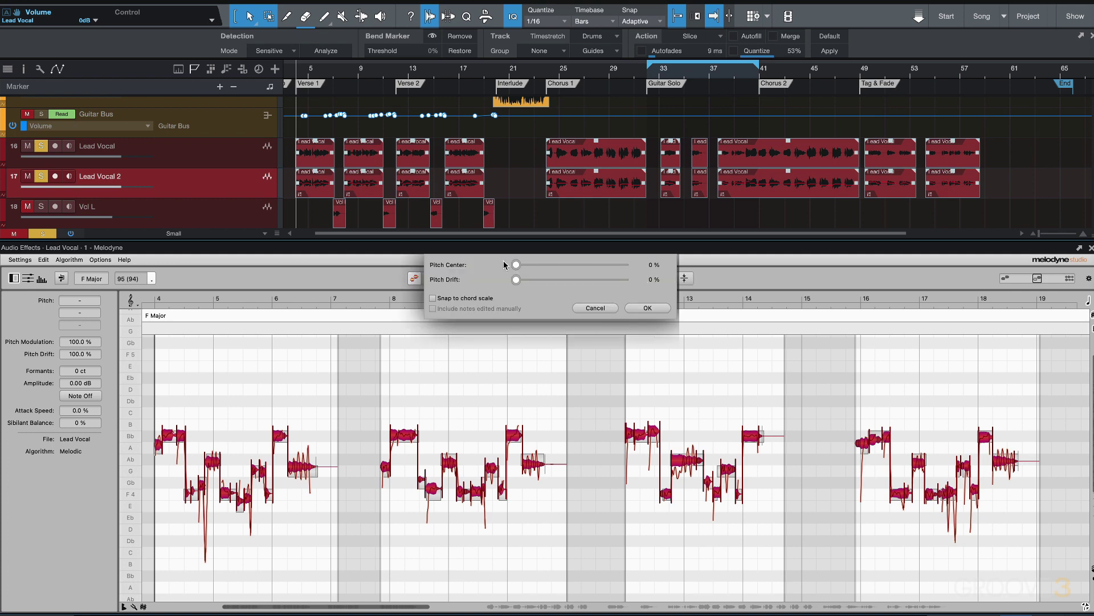
left_click_drag(518, 266, 668, 266)
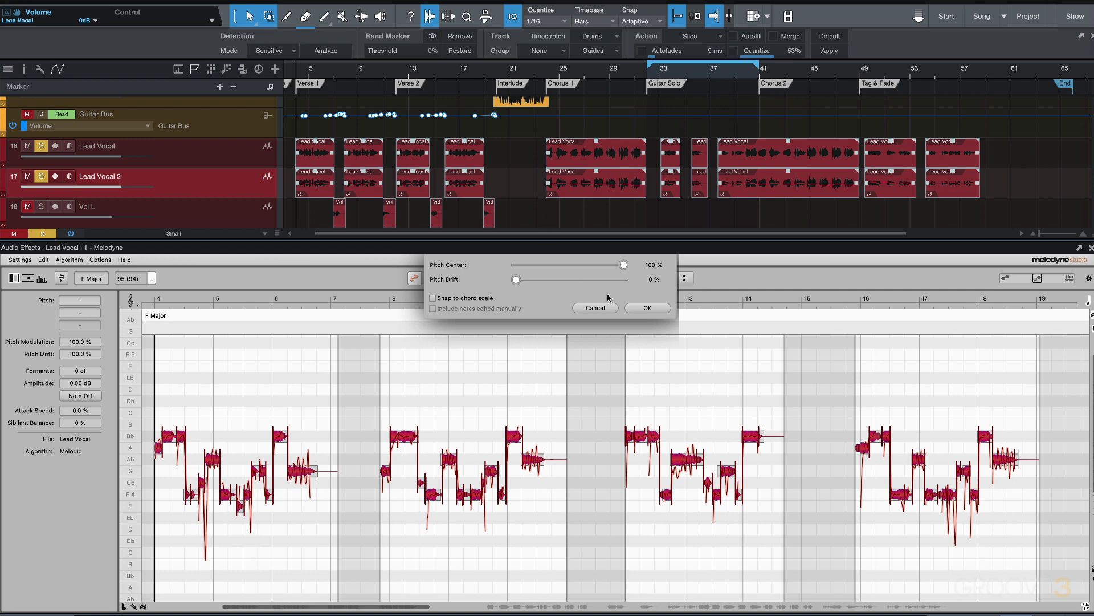
left_click(647, 308)
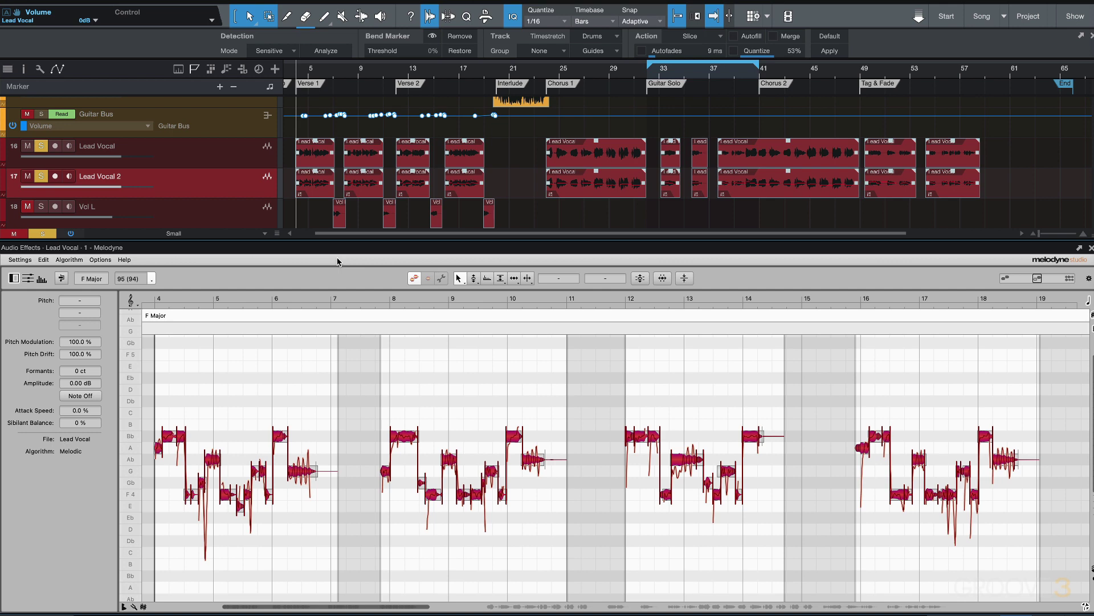
key("space")
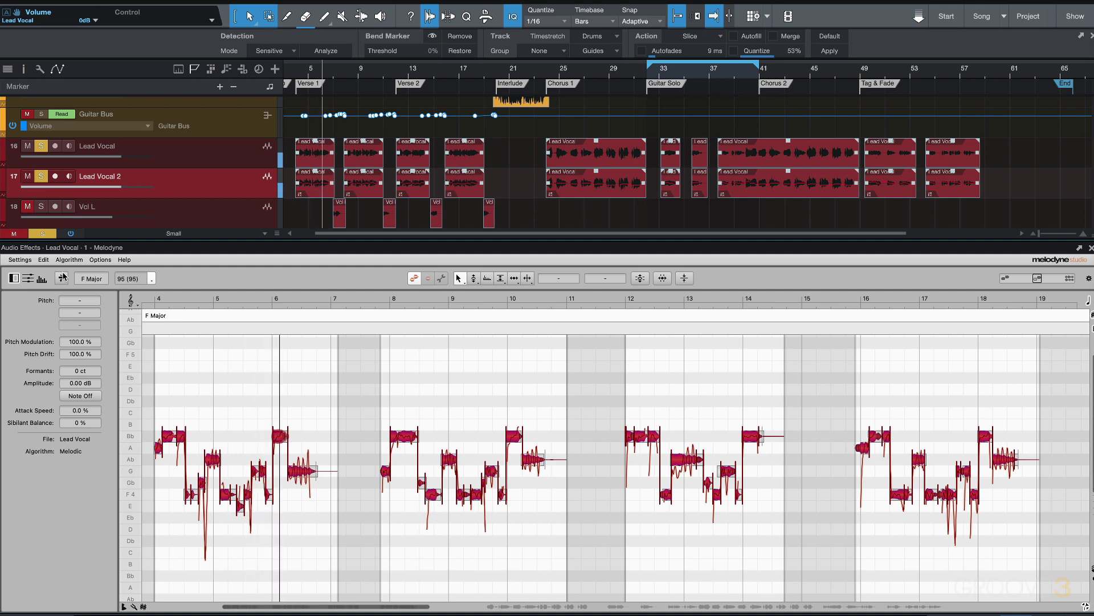
Stop playback and add drastic random pitch deviations to all the notes
key("space")
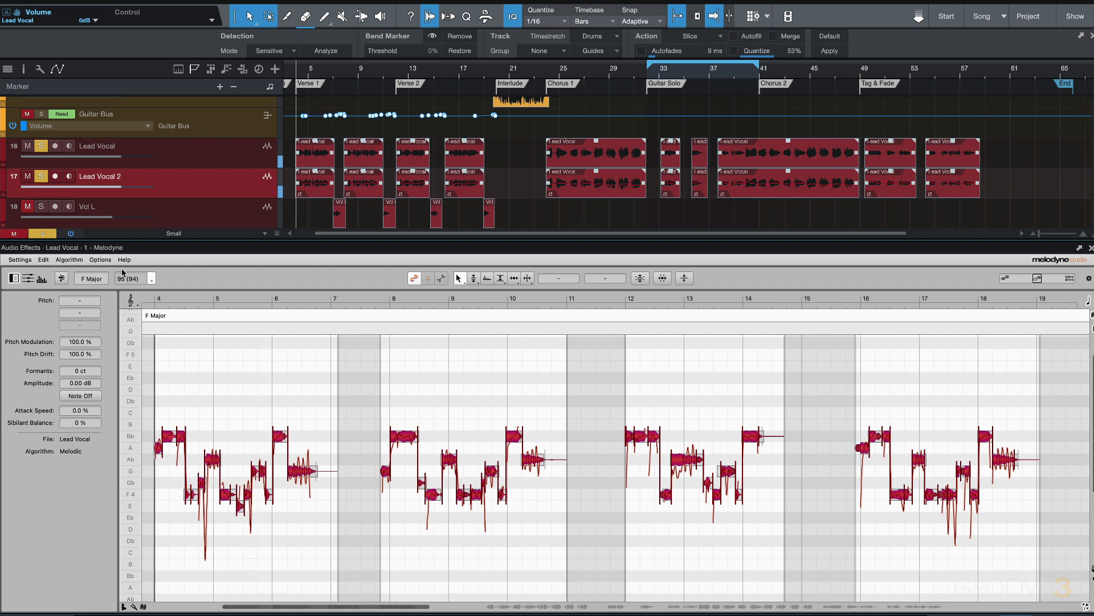
left_click(44, 260)
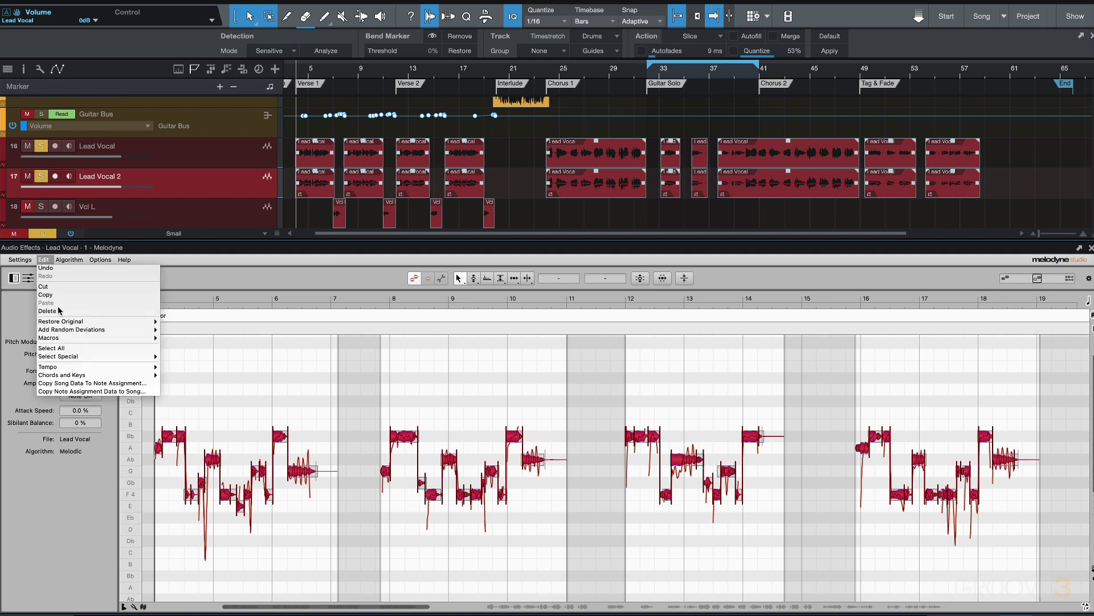
mouse_move(73, 329)
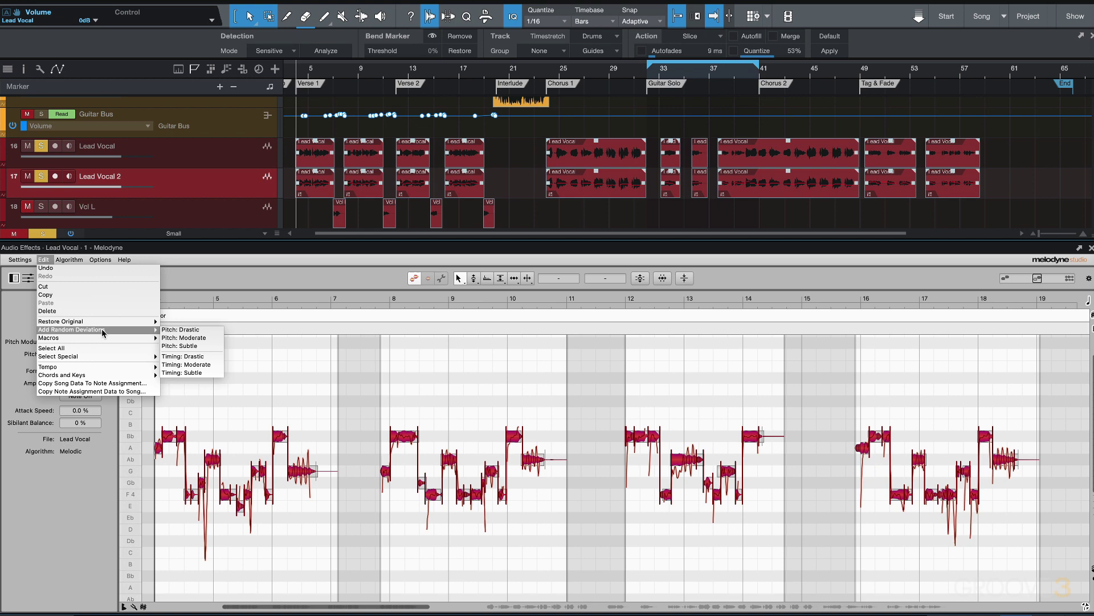
left_click(191, 330)
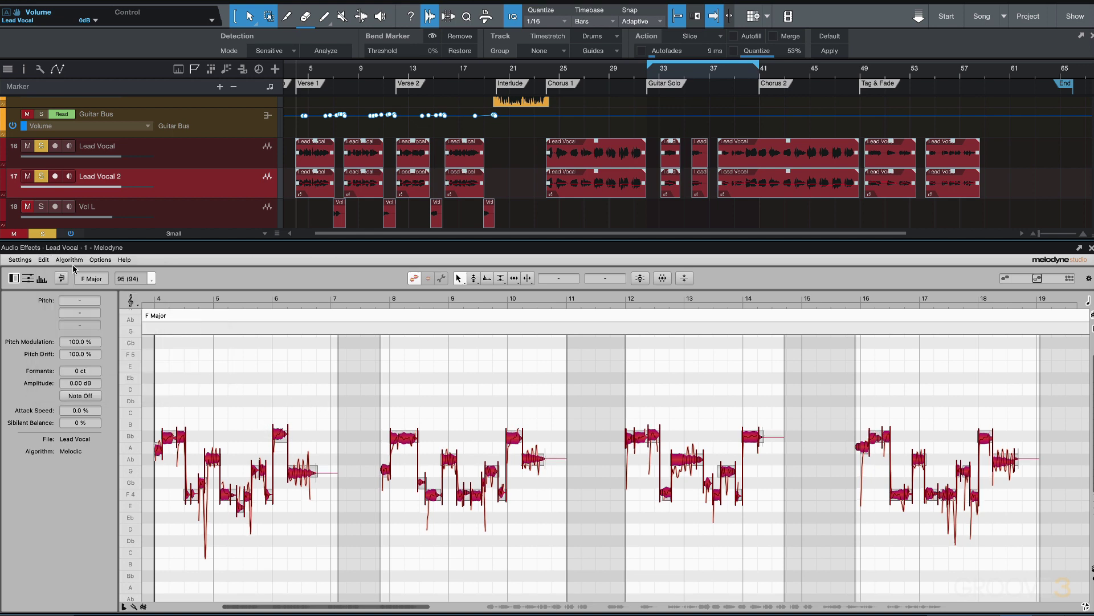
Add moderate random timing deviations to the notes and play back the edited double
left_click(46, 262)
mouse_move(68, 331)
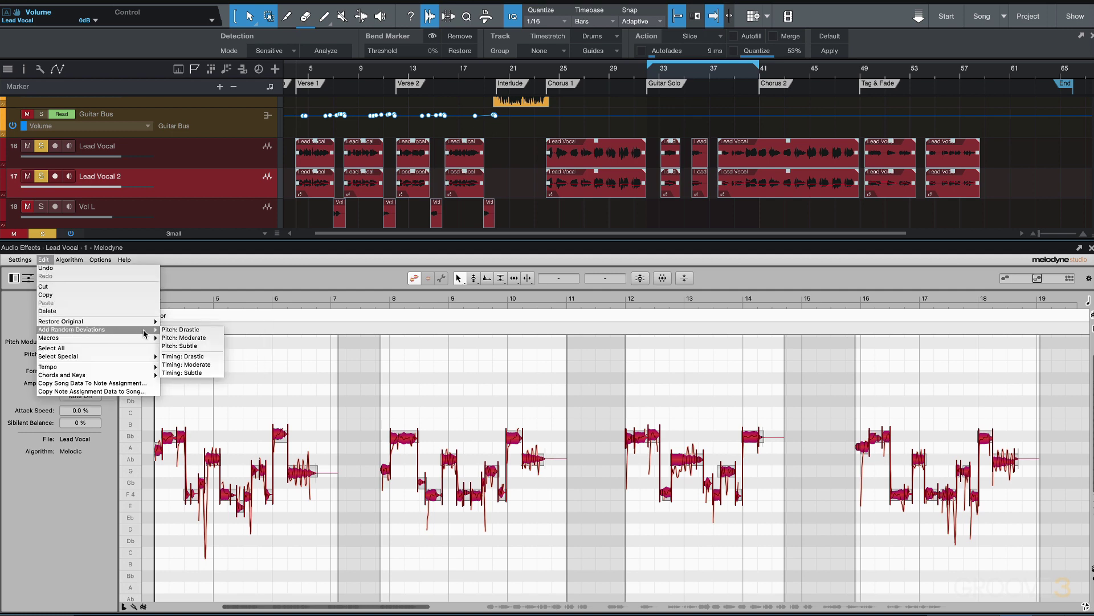
left_click(187, 357)
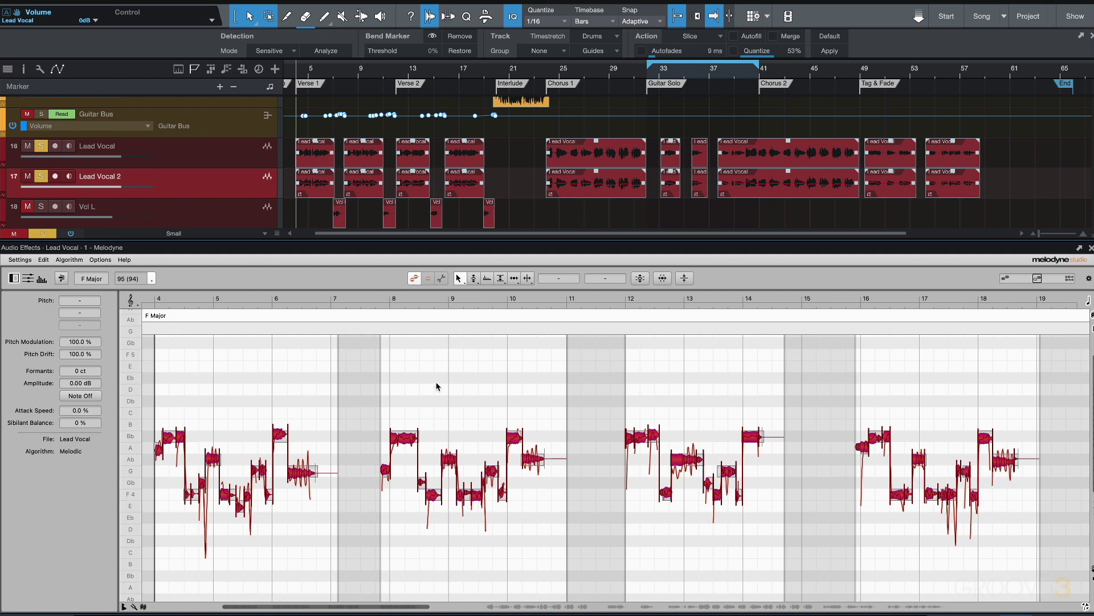
key("space")
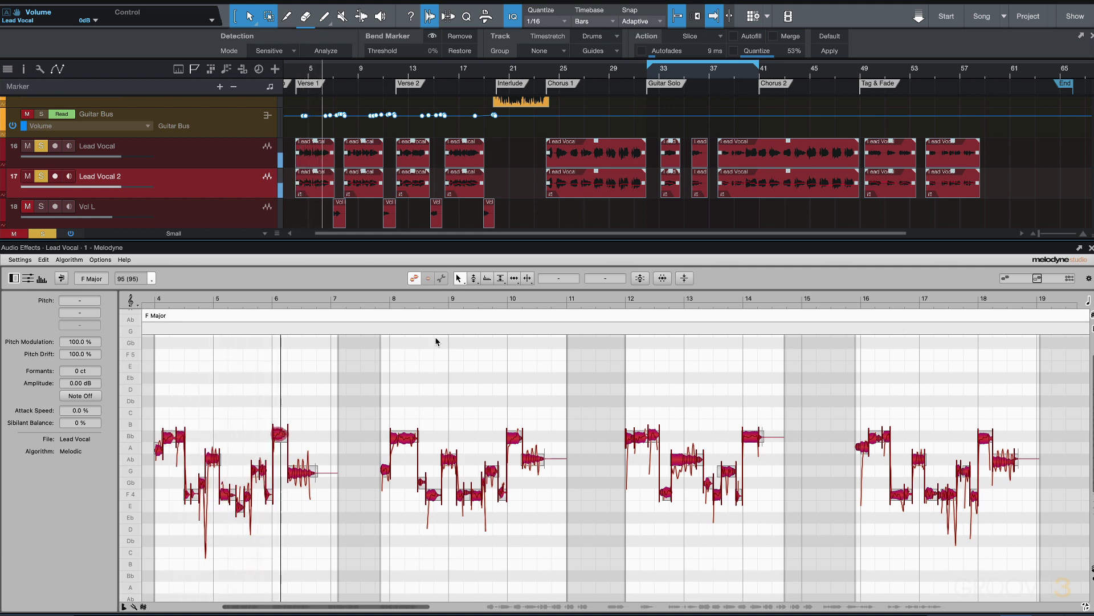
Close the Melodyne editor and clear the clip selection
left_click(1091, 248)
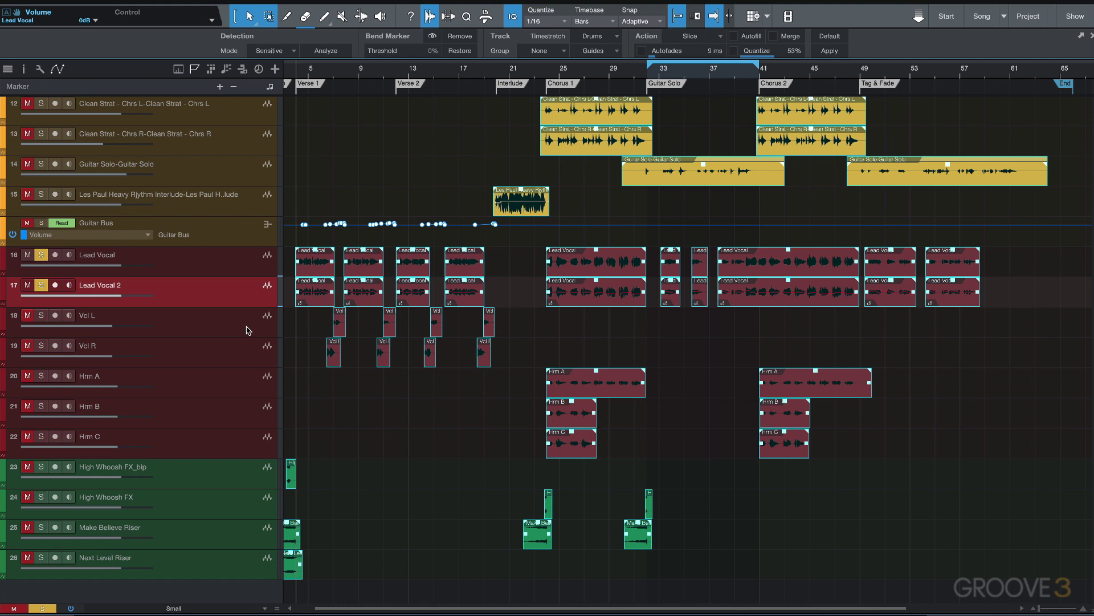
scroll(369, 388, "right", 1)
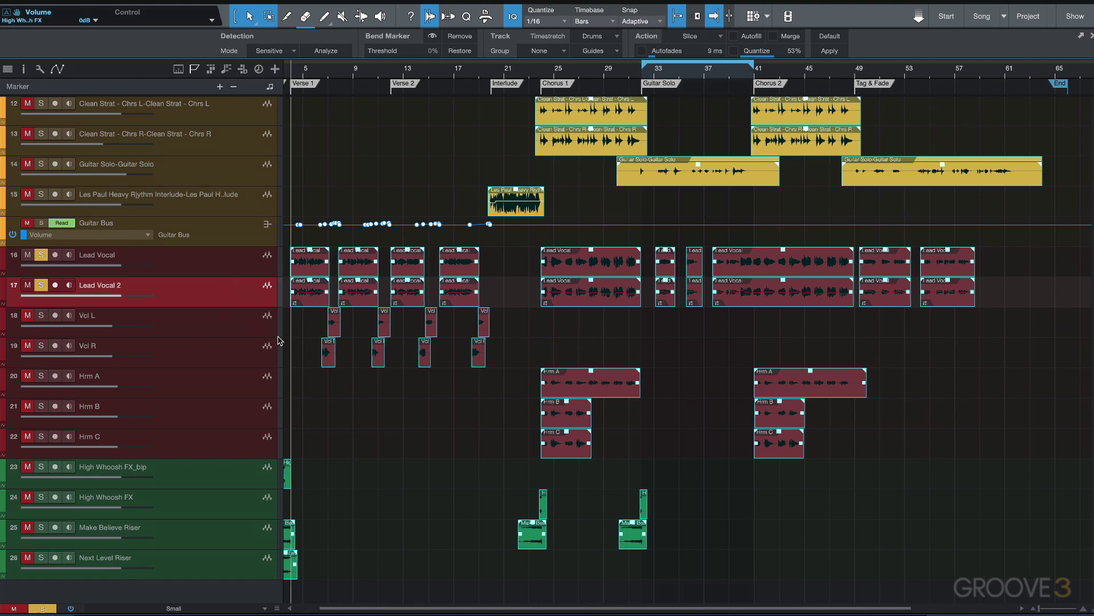
left_click(370, 388)
key("F4")
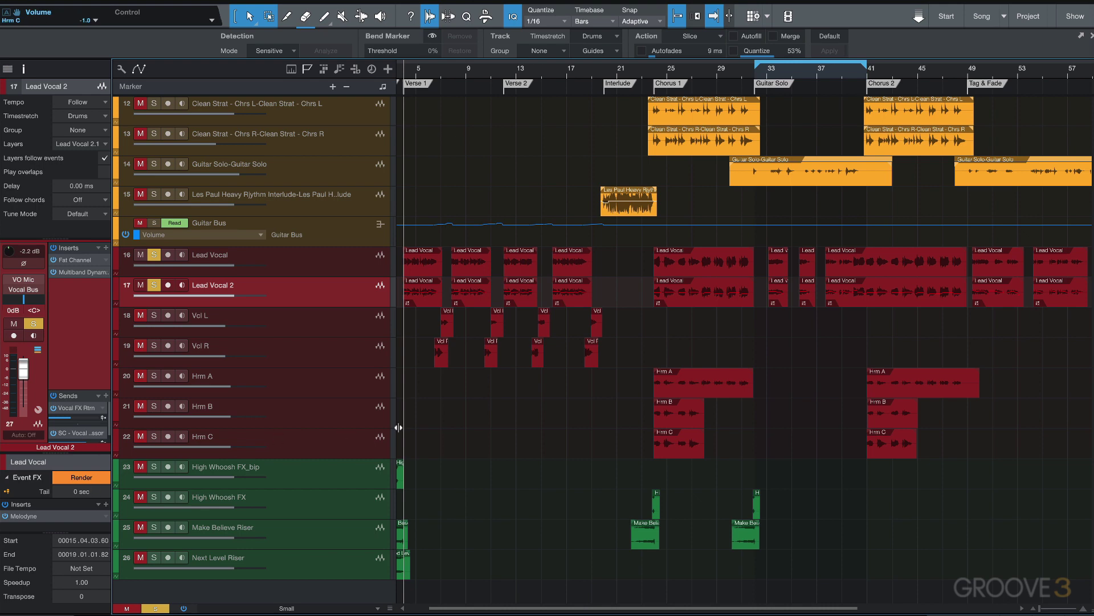
key("F4")
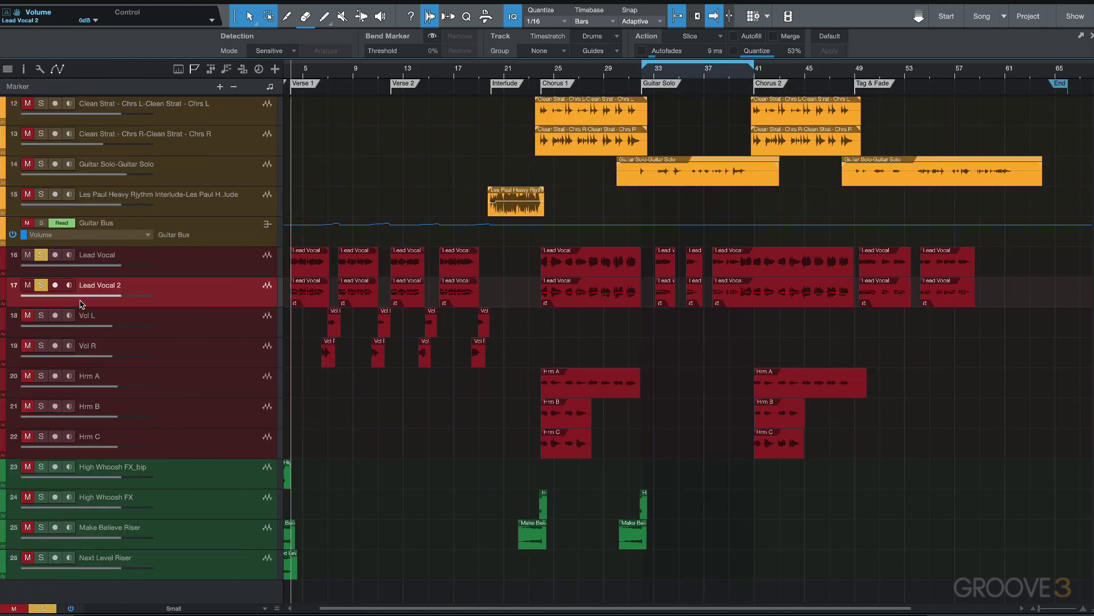
Rename the Lead Vocal 2 track to 'Lead Vocal Double'
double_click(117, 289)
key("End")
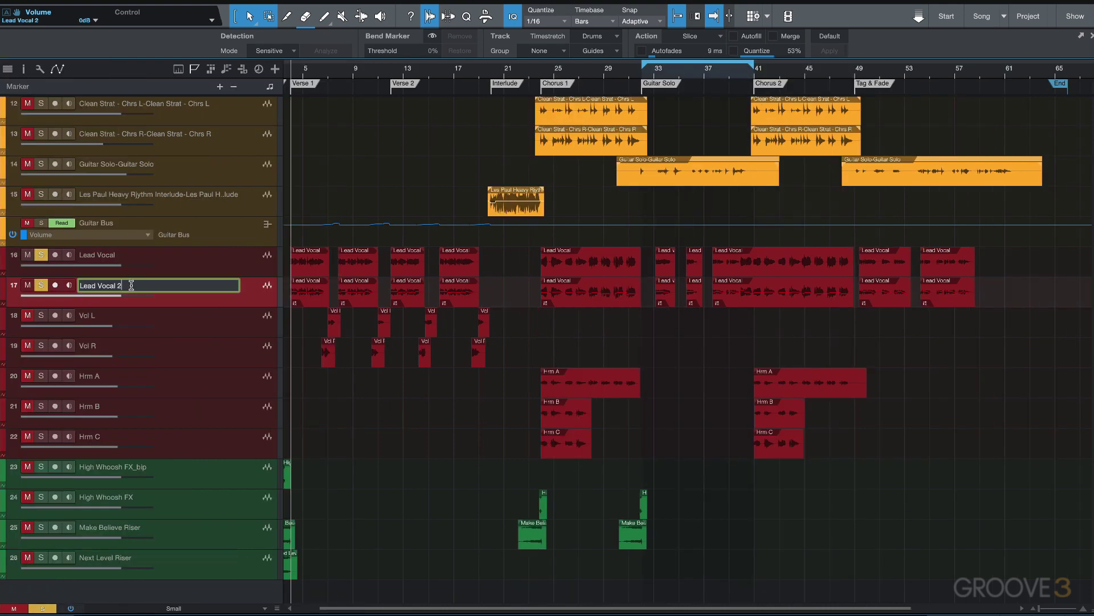
key("BackSpace")
key("Return")
In the Console, play the mix, solo Vocal FX Rtrn, and lower the Lead Vocal Double's send
key("F3")
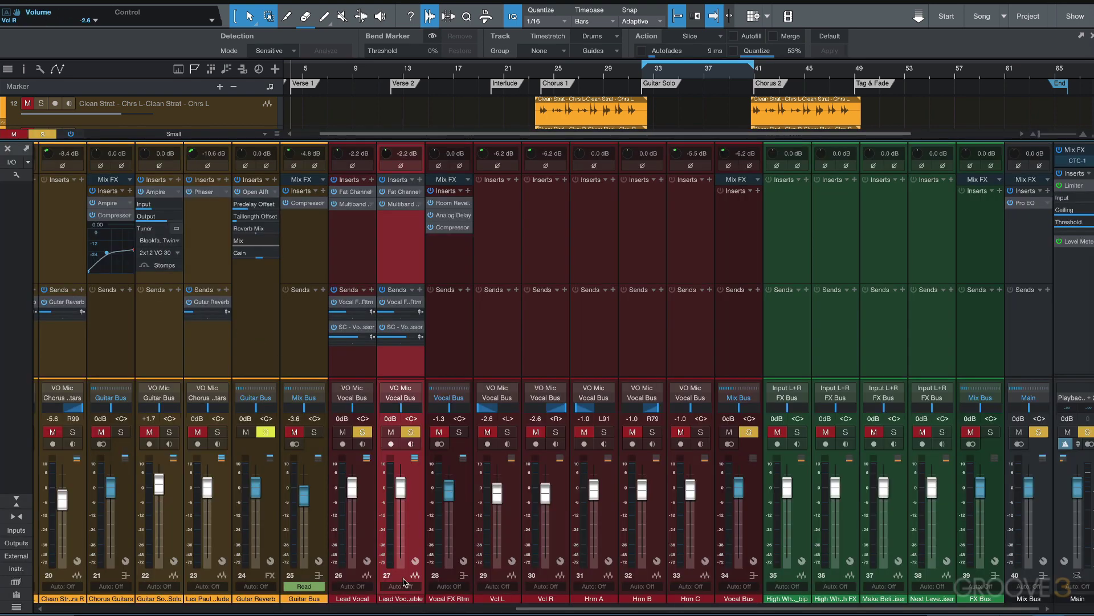
mouse_move(400, 488)
left_mouse_down()
mouse_move(402, 585)
mouse_move(401, 488)
left_mouse_up()
key("space")
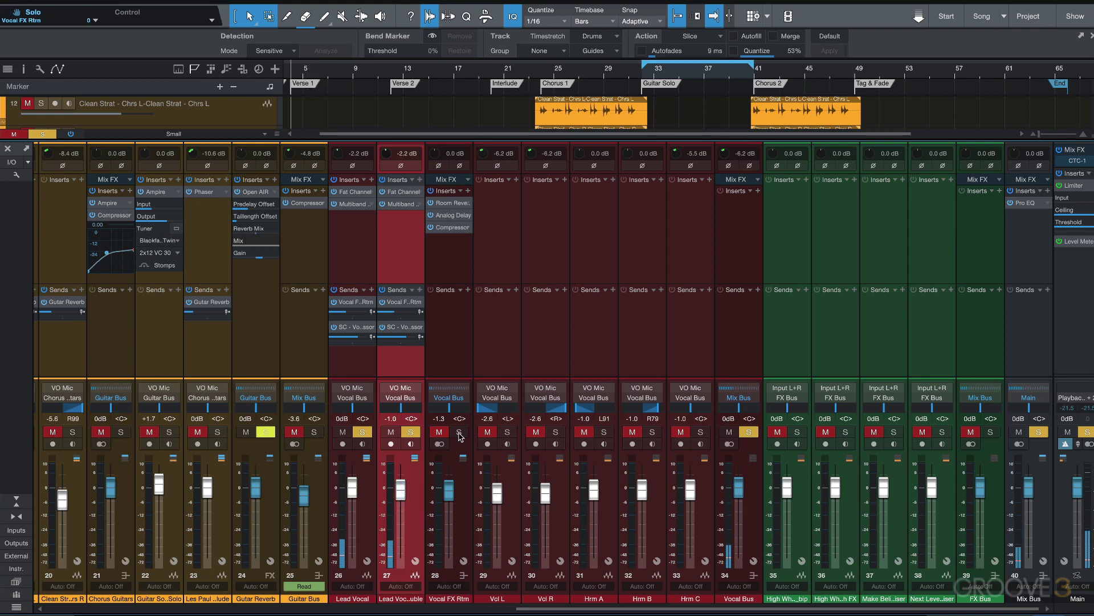
left_click(459, 433)
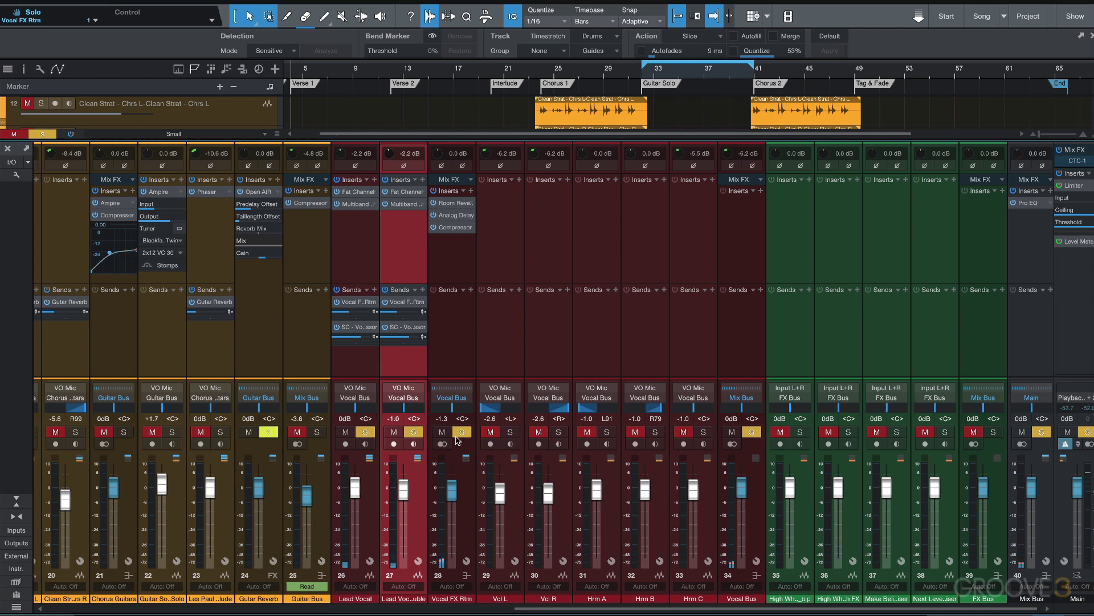
left_click_drag(409, 312, 396, 325)
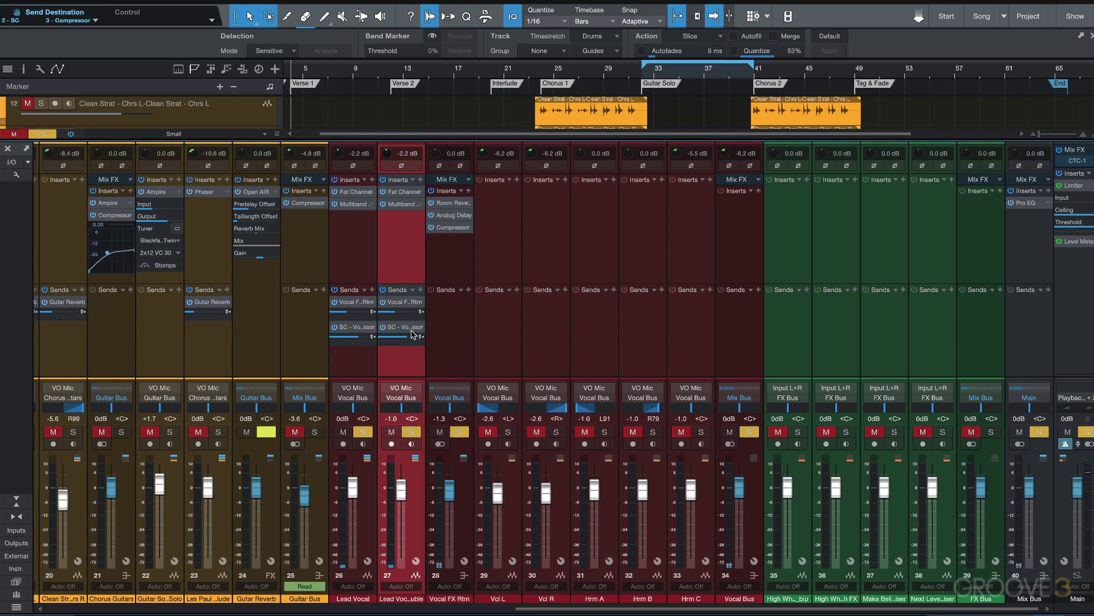
Turn off both Lead Vocal sends and make the double's Vocal FX Rtrn send pre-fader
left_click(335, 302)
left_click(335, 328)
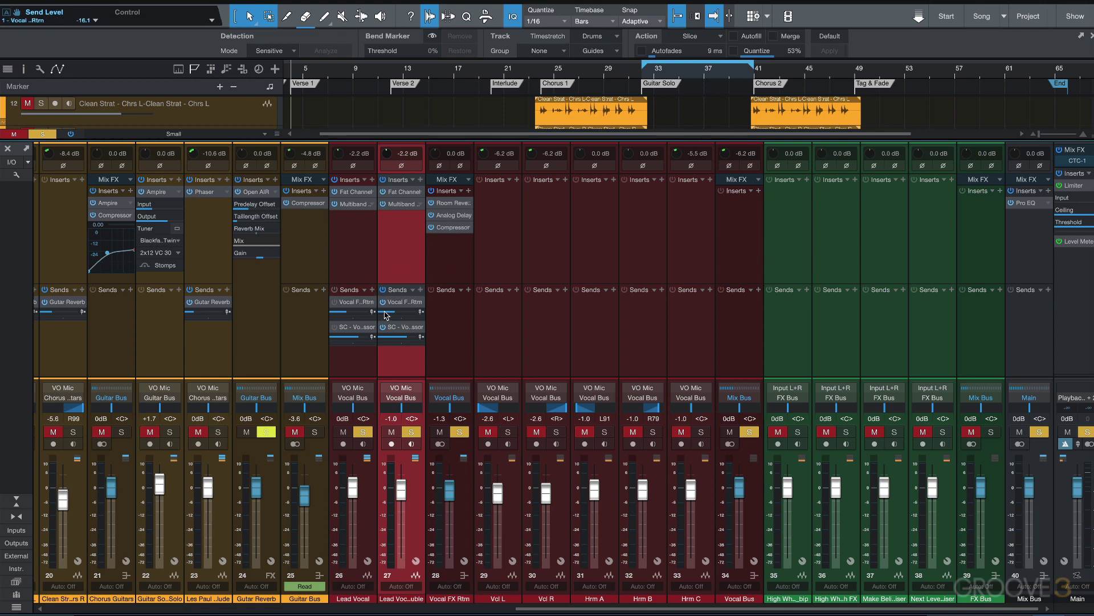
left_click(421, 312)
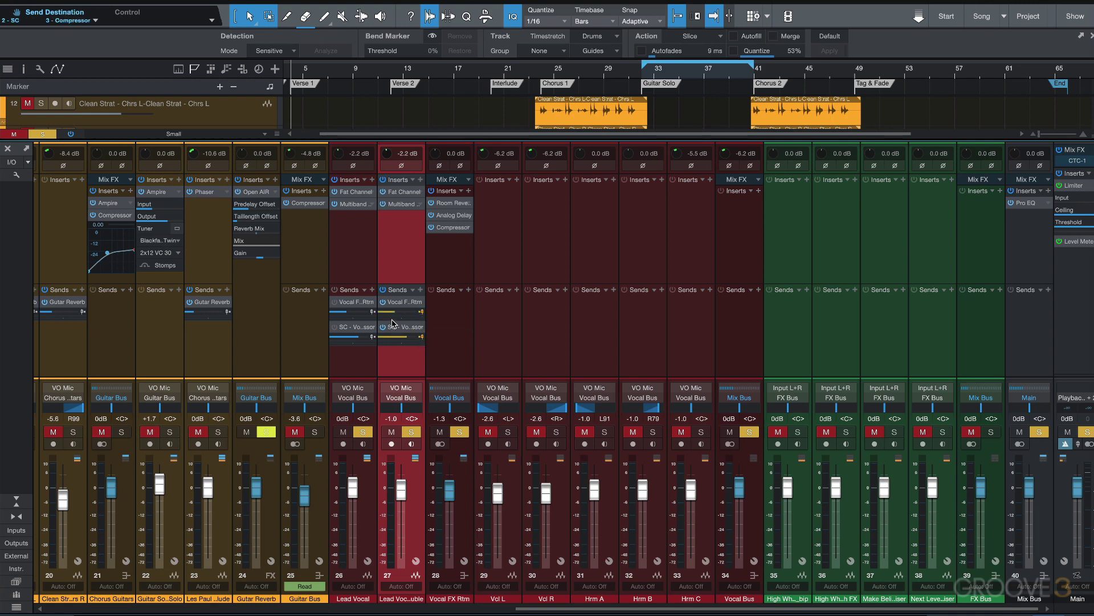
Set the Lead Vocal Double fader to about -27 dB while listening
left_click_drag(402, 487, 391, 569)
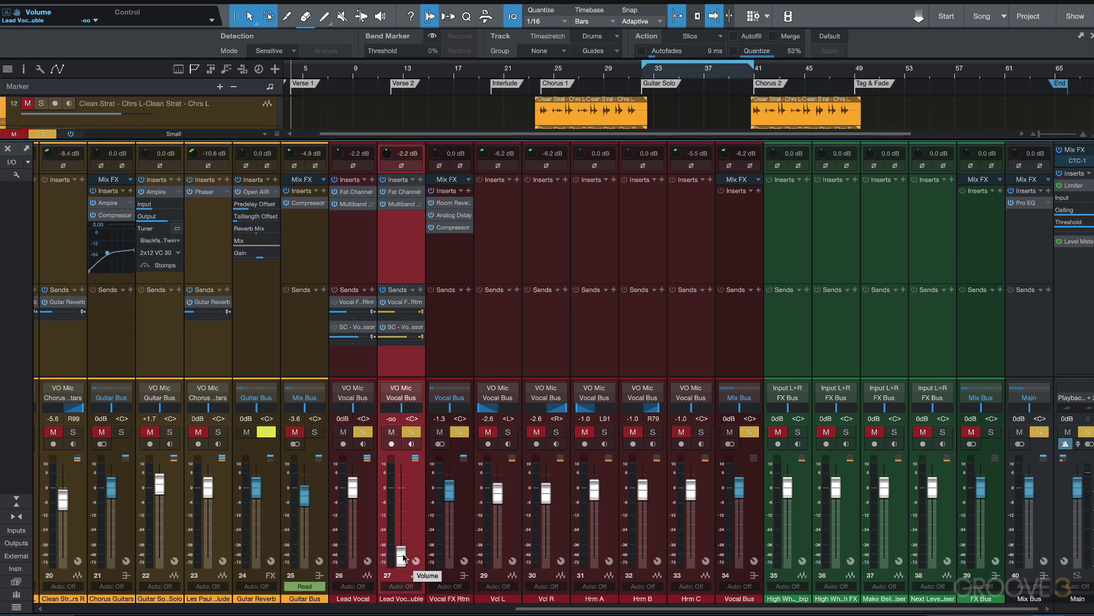
key("space")
left_click_drag(404, 557, 401, 529)
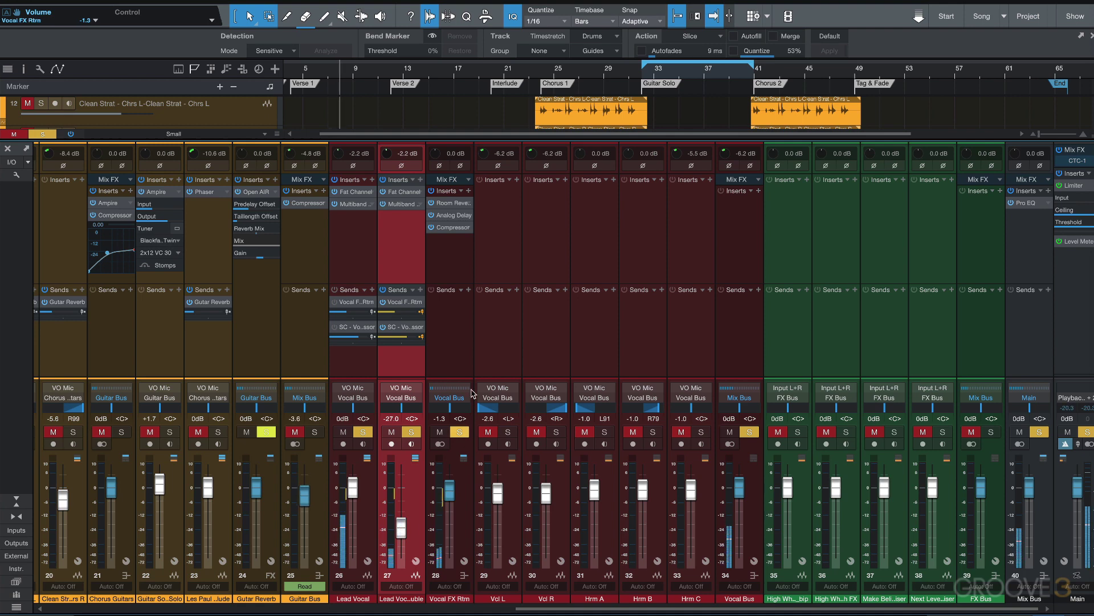
Uncheck Lead Vocal in the Vocal FX Rtrn compressor's sidechain sources, leaving Lead Vocal Double
left_click(454, 232)
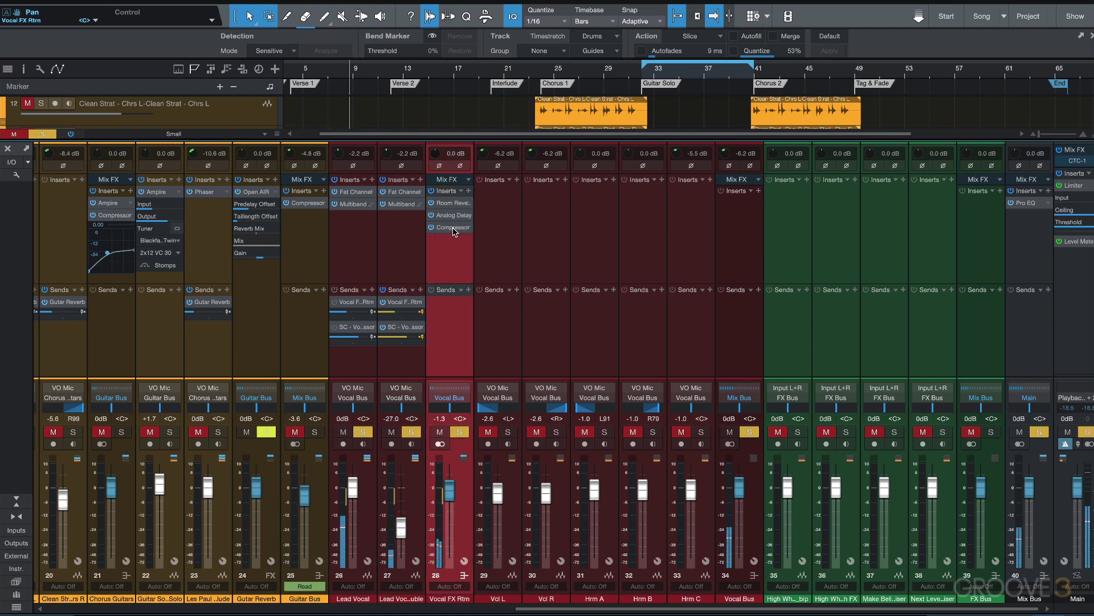
left_click(454, 229)
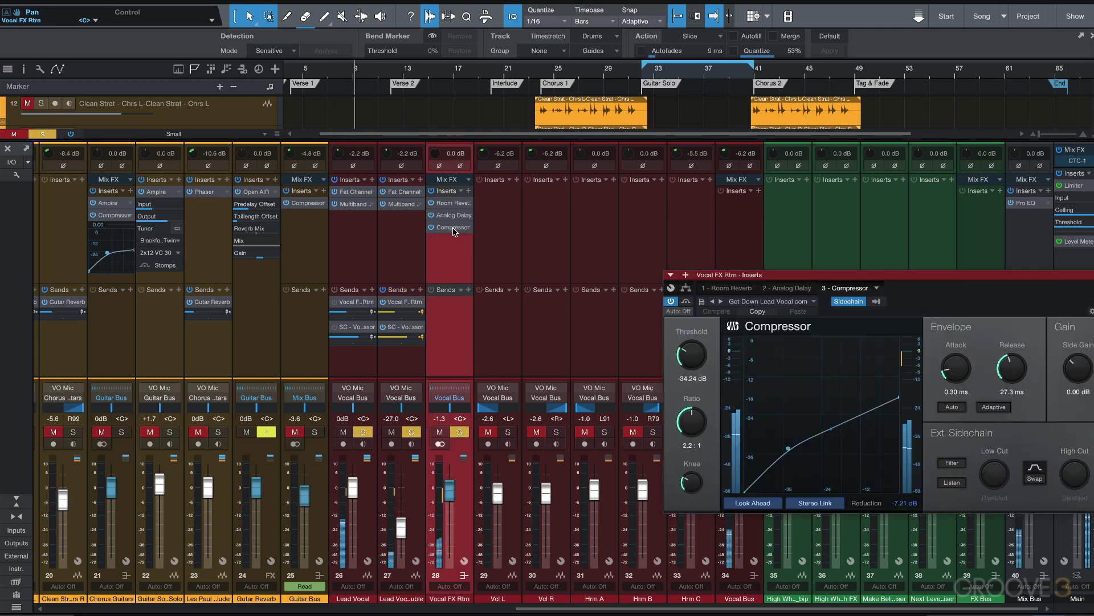
left_click(877, 303)
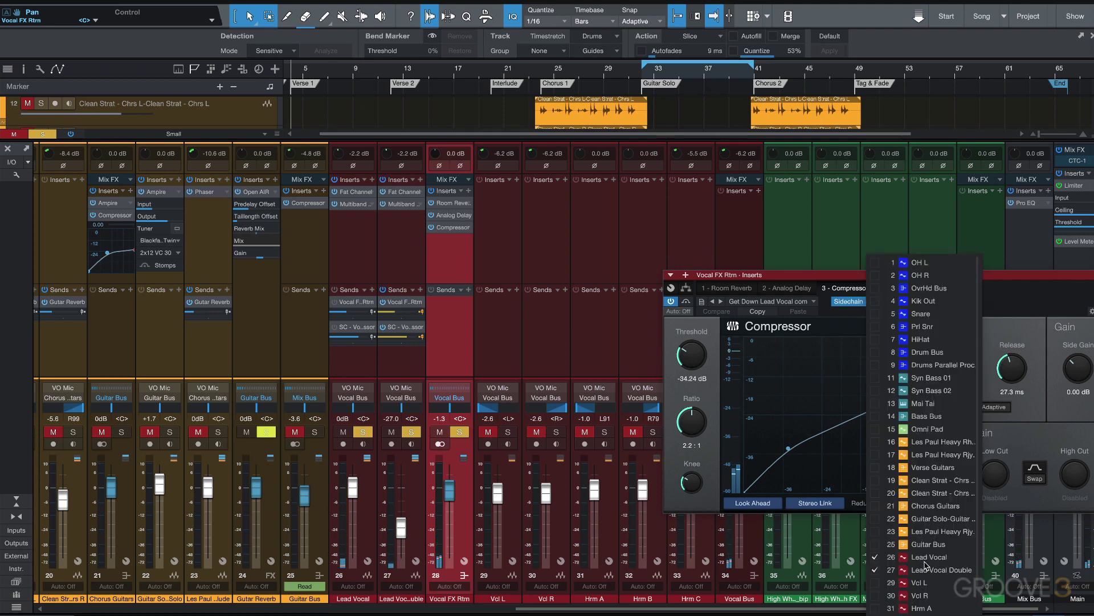
left_click(877, 557)
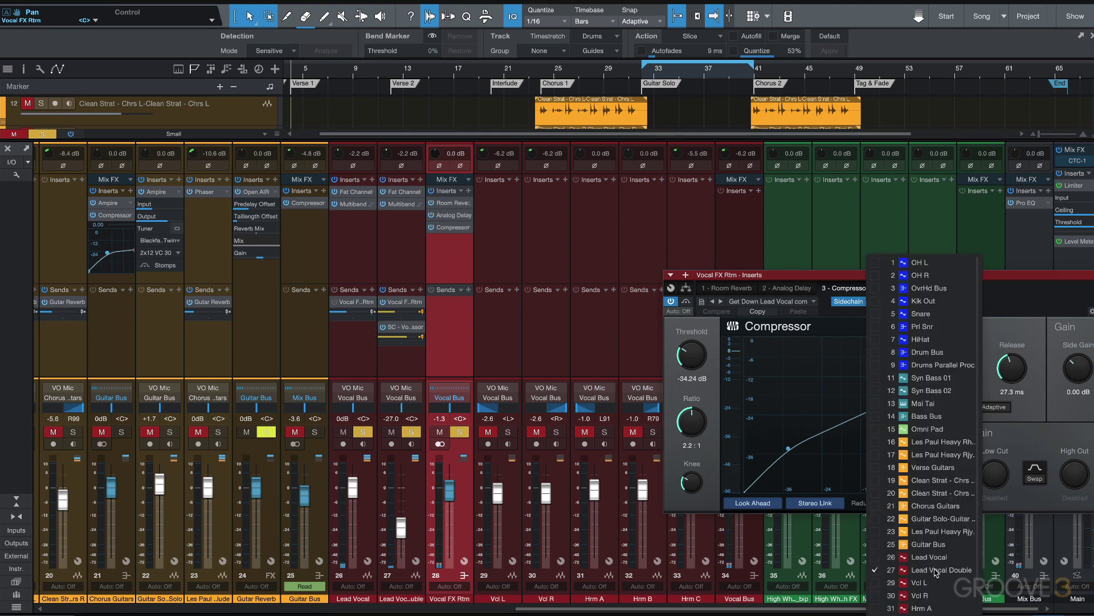
left_click(814, 279)
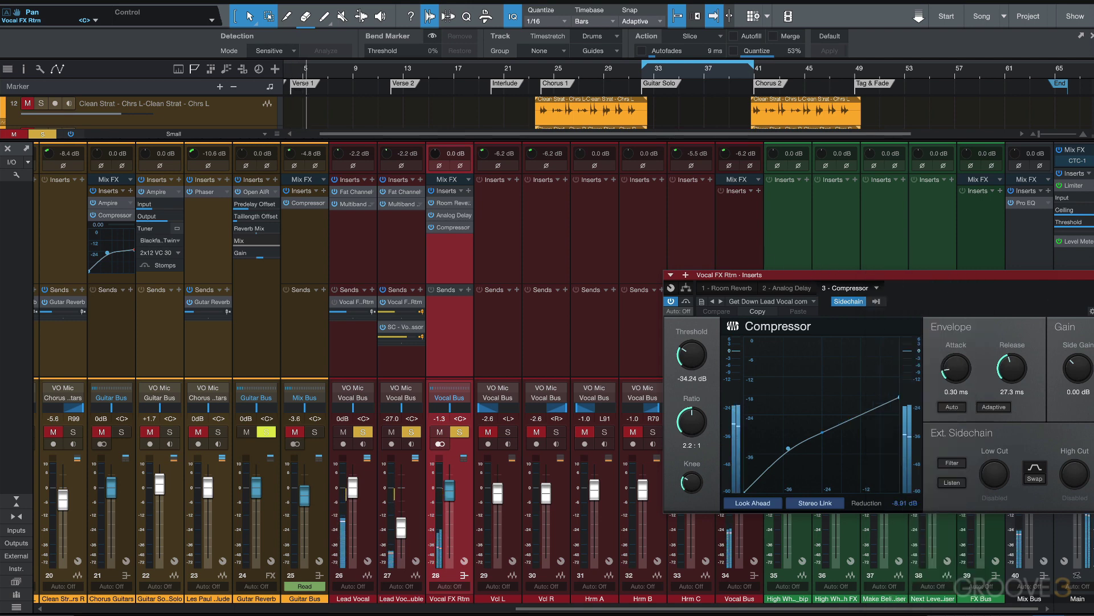
key("super+w")
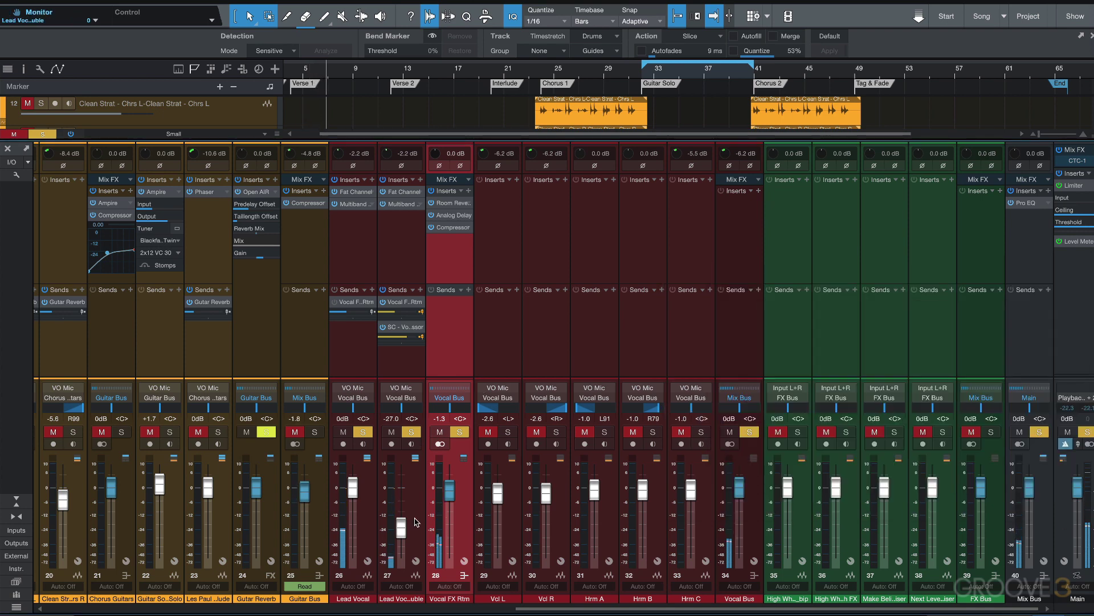
Set the channel 27 Lead Vocal Double fader to -18.4 dB, clear all solos, and toggle Mute to compare
left_click_drag(402, 529, 401, 560)
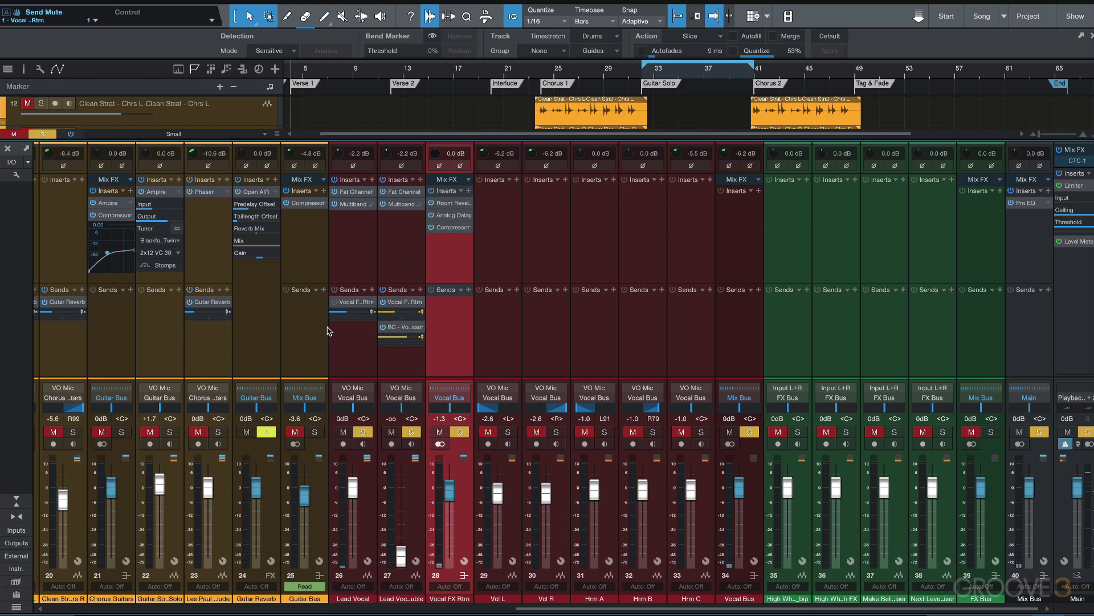
left_click_drag(401, 558, 401, 518)
left_click(411, 432)
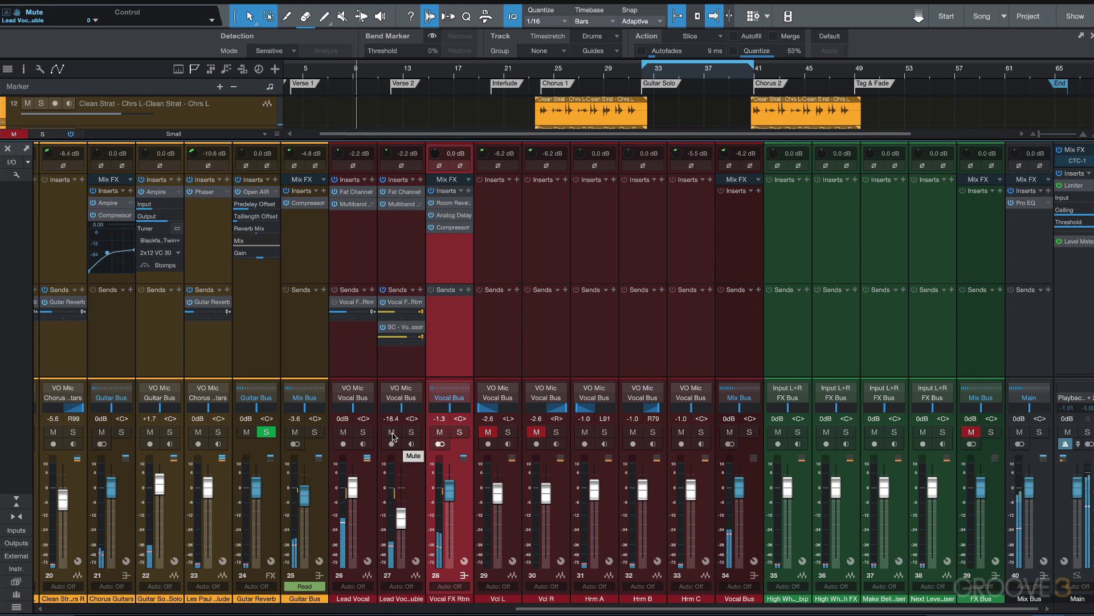
left_click(391, 432)
left_click(392, 432)
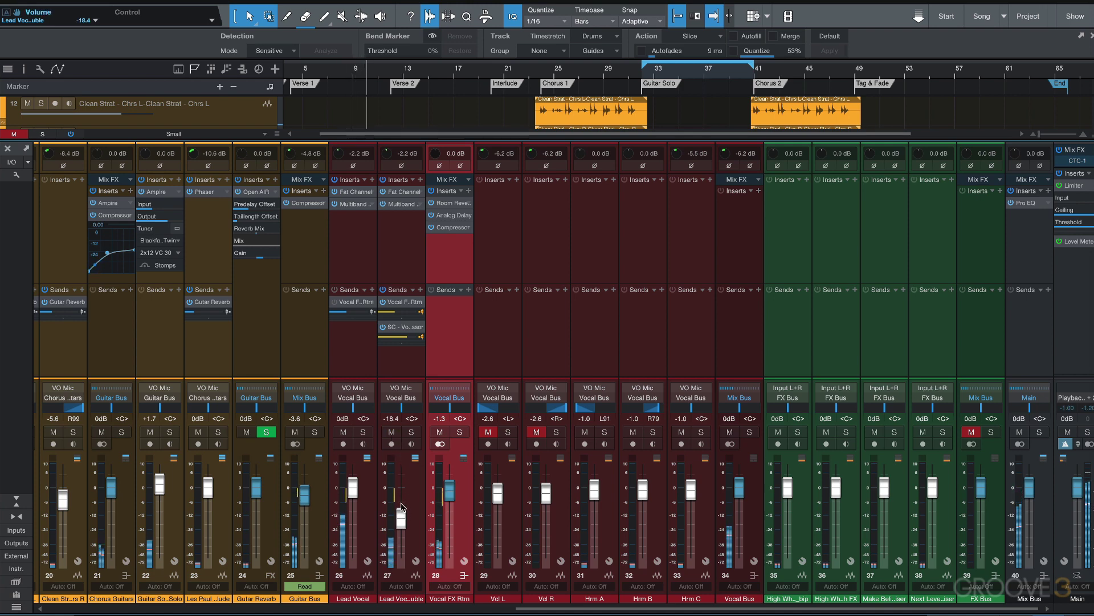